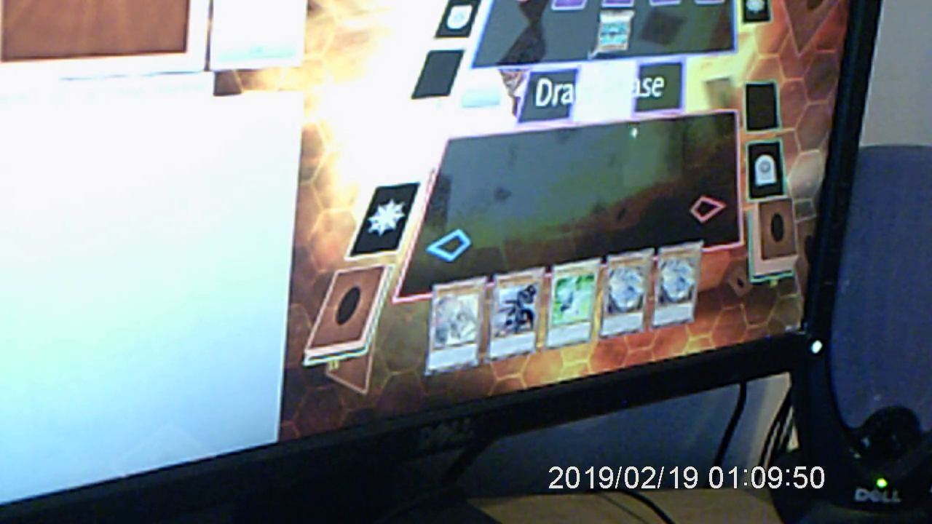
# - Summon a monster from the hand onto your side of the field
pyautogui.click(423, 320)
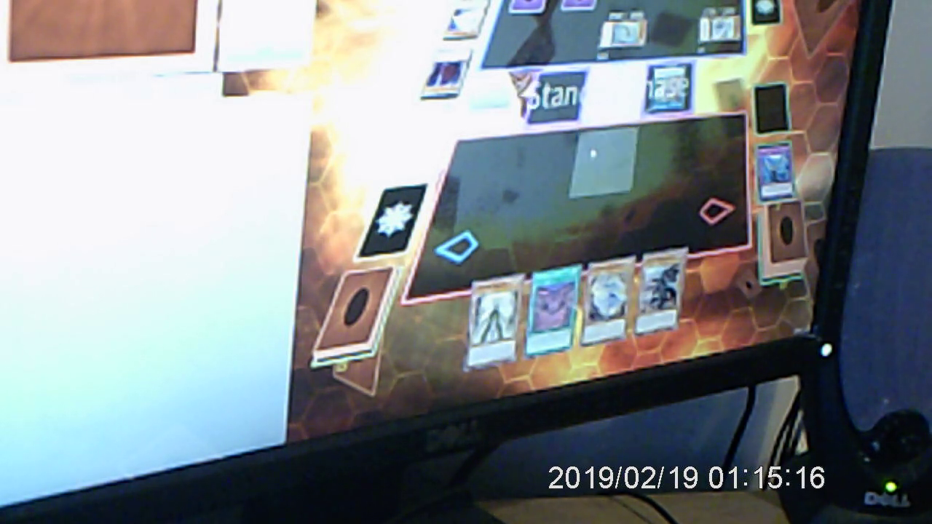
# - Summon the dragon card from the four-card hand onto the field
pyautogui.click(592, 153)
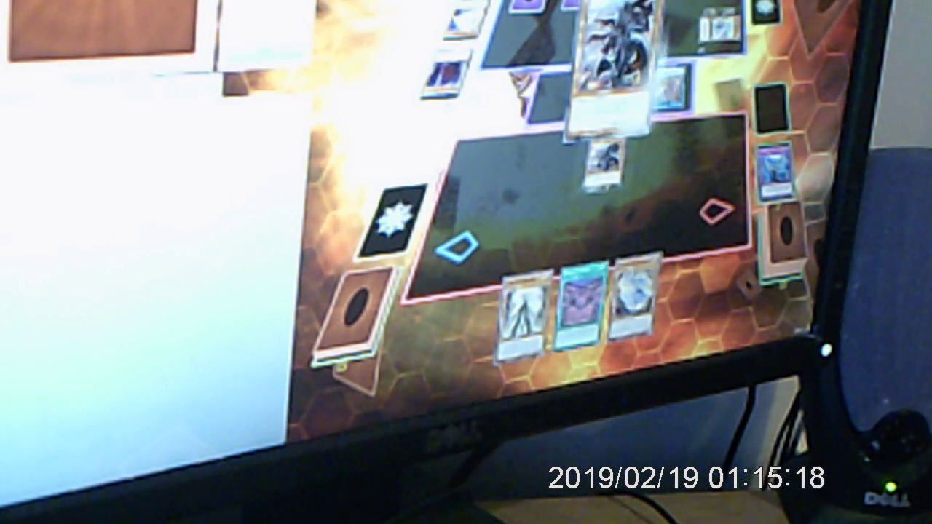